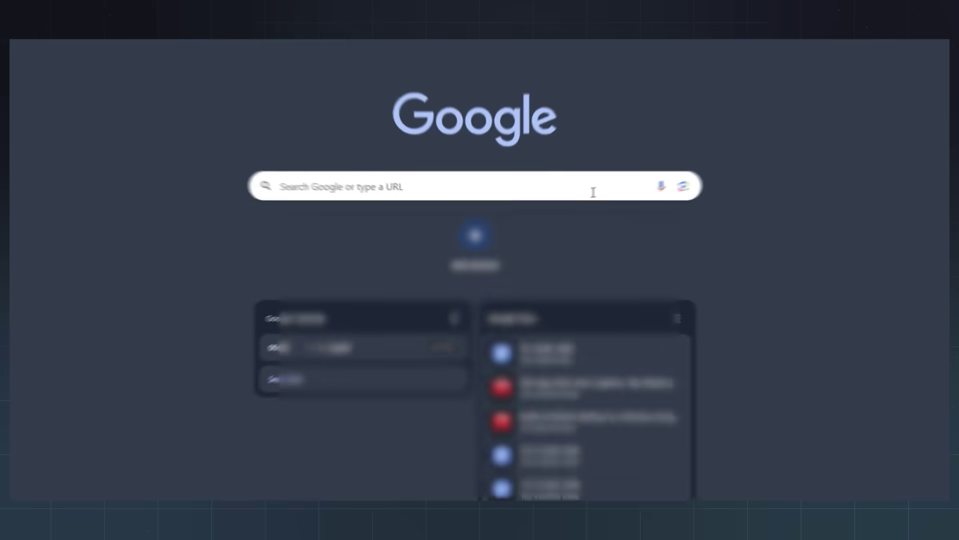
Step: Load the Bill Gates LinkedIn profile from the pasted URL
{"action": "left_click", "coordinate": [662, 156]}
{"action": "type", "text": "https://www.linkedin.com/in/williamhgates/"}
{"action": "key", "text": "Return"}
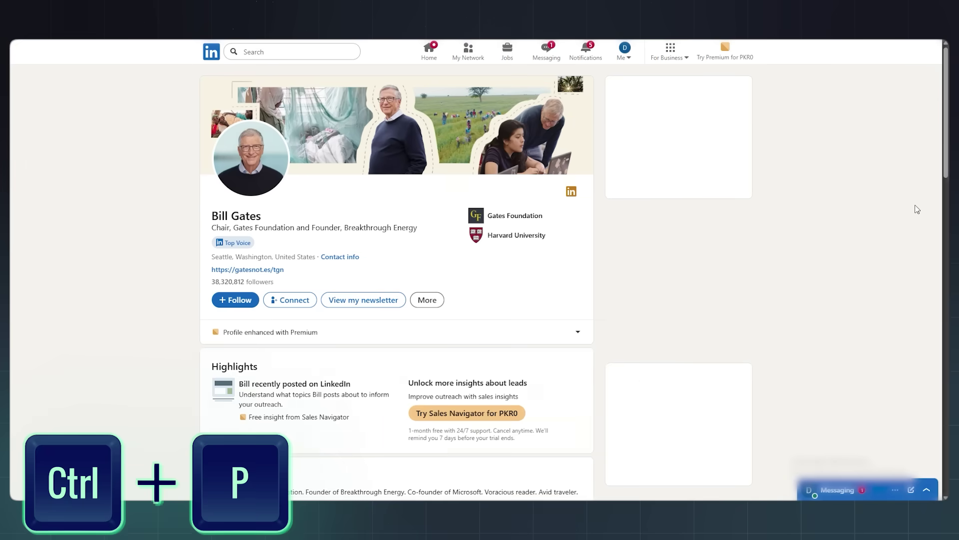
Step: Save the profile page as the PDF '(6) Bill Gates _ LinkedIn.pdf'
{"action": "key", "text": "ctrl+p"}
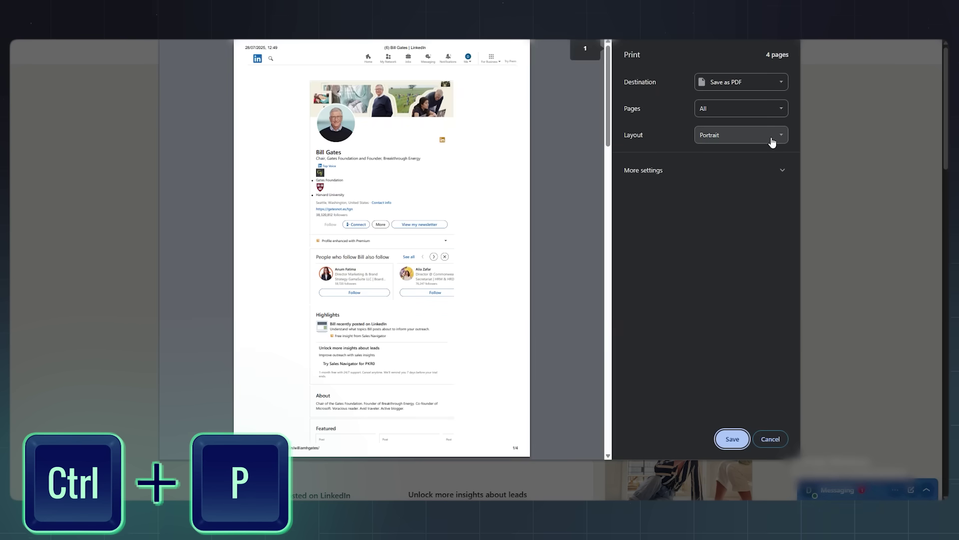
{"action": "left_click", "coordinate": [772, 171]}
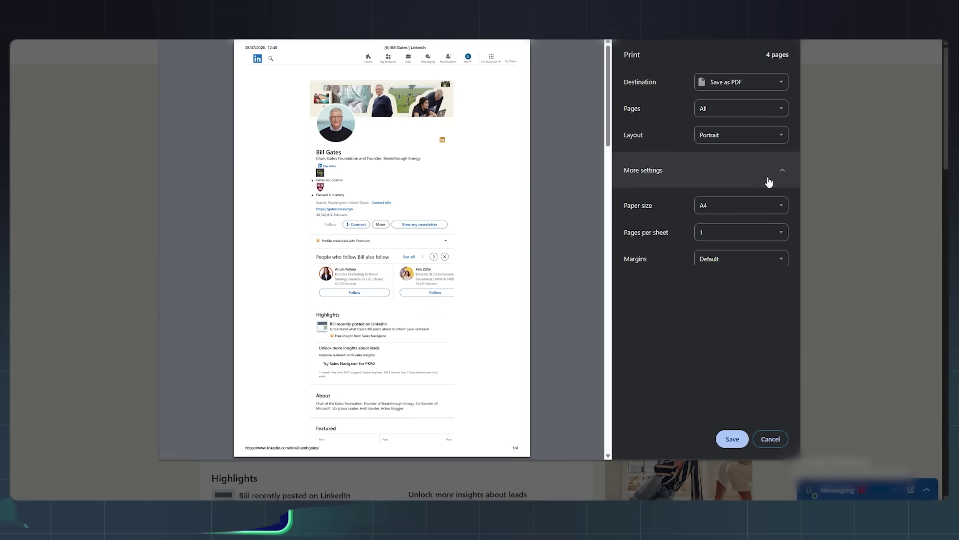
{"action": "left_click", "coordinate": [733, 438]}
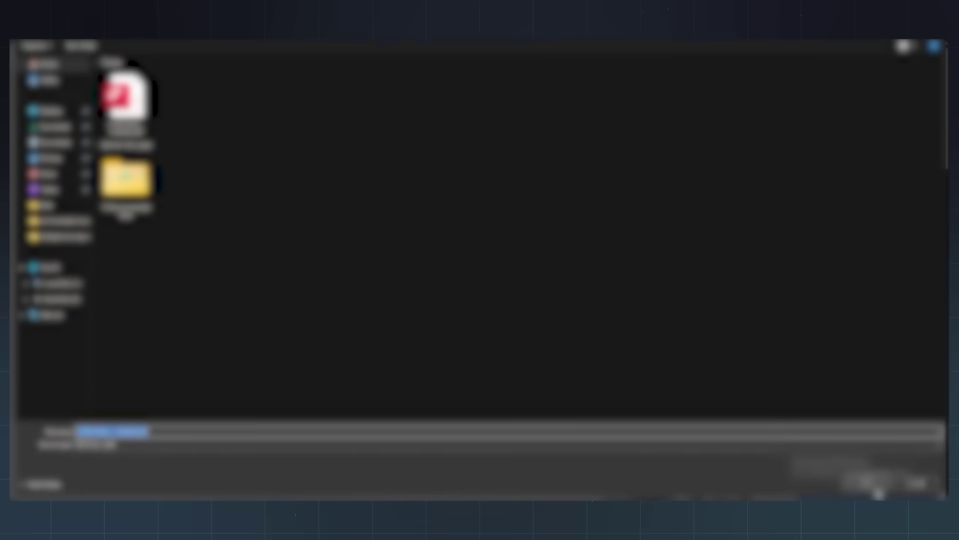
{"action": "scroll", "coordinate": [895, 231], "scroll_direction": "down", "scroll_amount": 3}
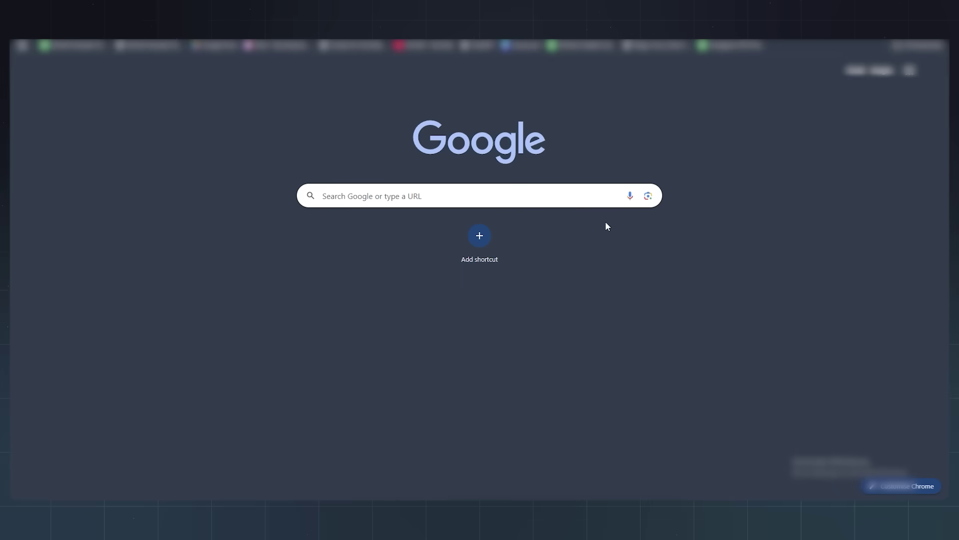
Step: Search Google for gamma and reach Gamma's Create with AI page
{"action": "left_click", "coordinate": [687, 166]}
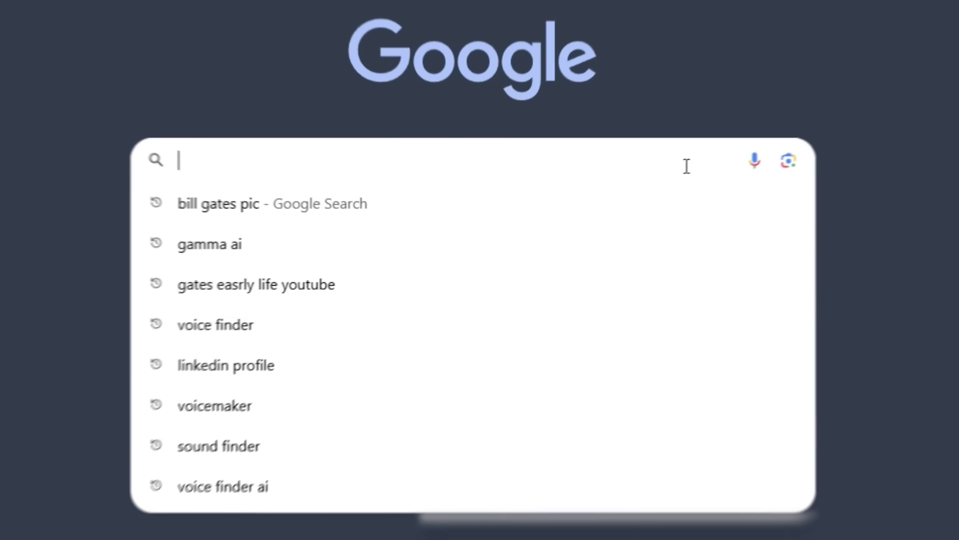
{"action": "type", "text": "gamma"}
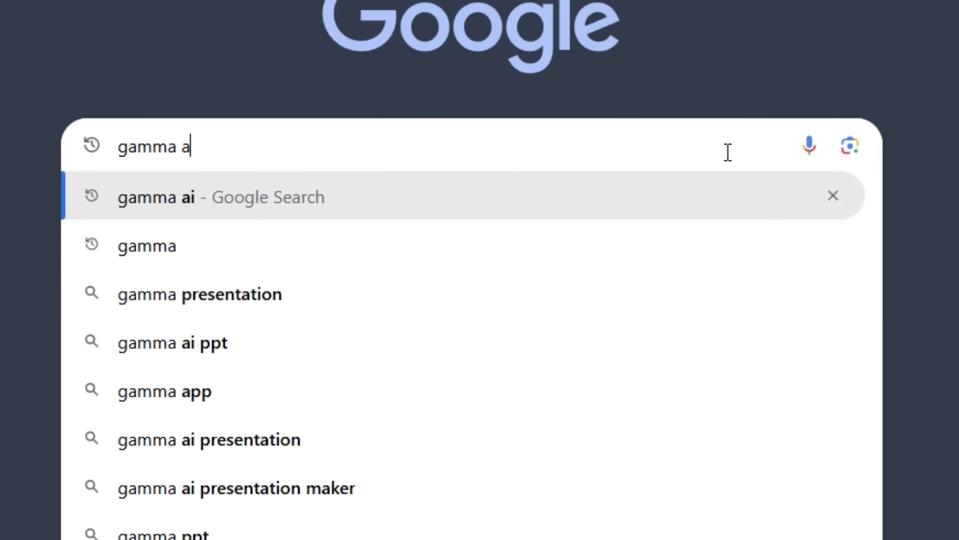
{"action": "key", "text": "Return"}
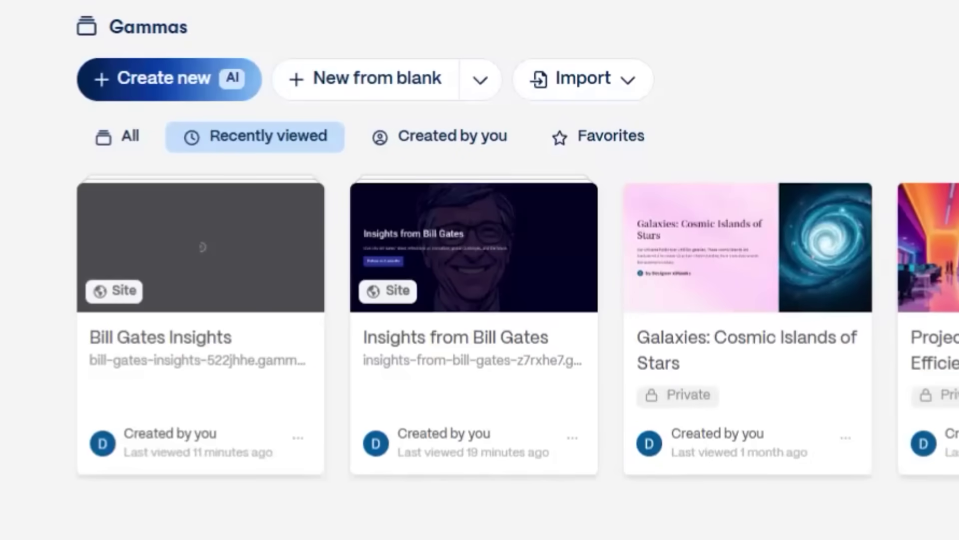
{"action": "left_click", "coordinate": [143, 89]}
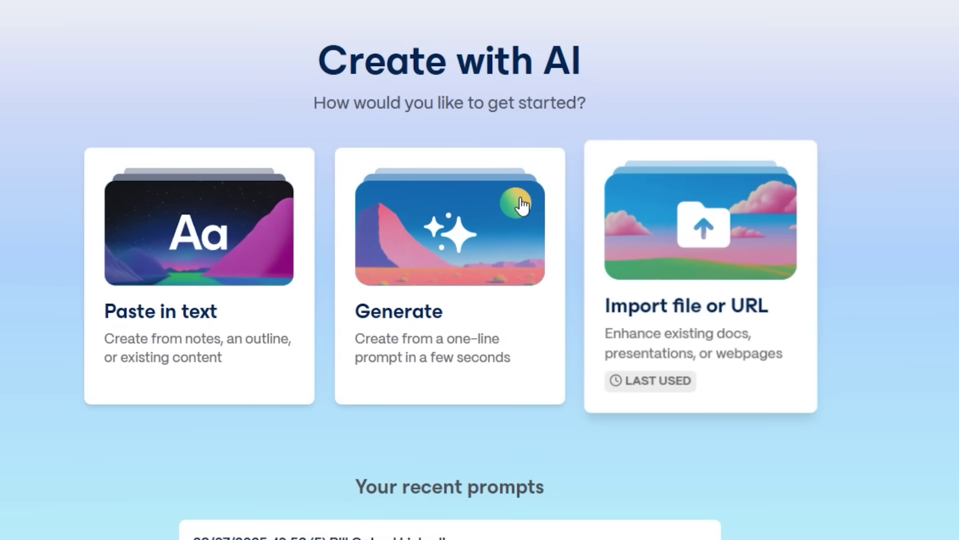
Step: Upload the Bill Gates LinkedIn PDF into Gamma and choose the Webpage format
{"action": "left_click", "coordinate": [754, 249]}
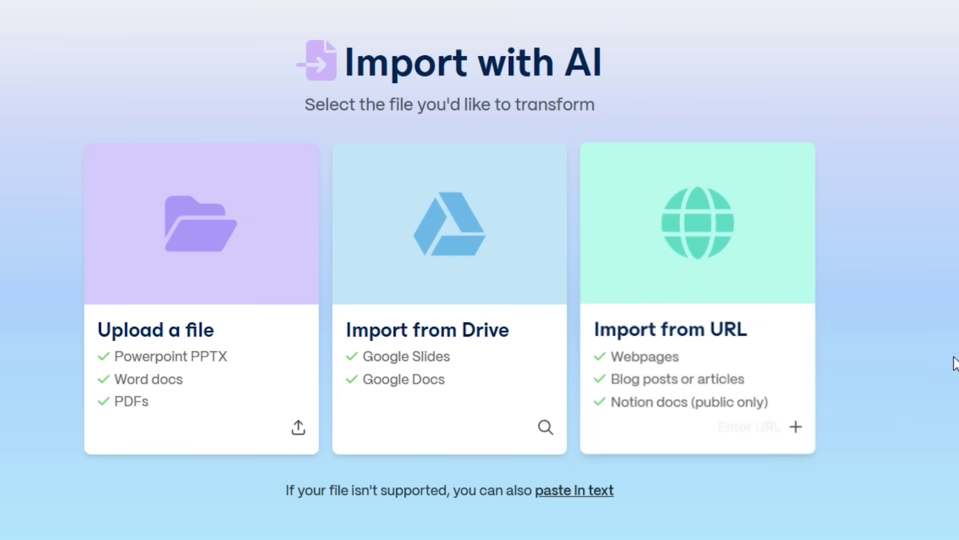
{"action": "left_click", "coordinate": [203, 263]}
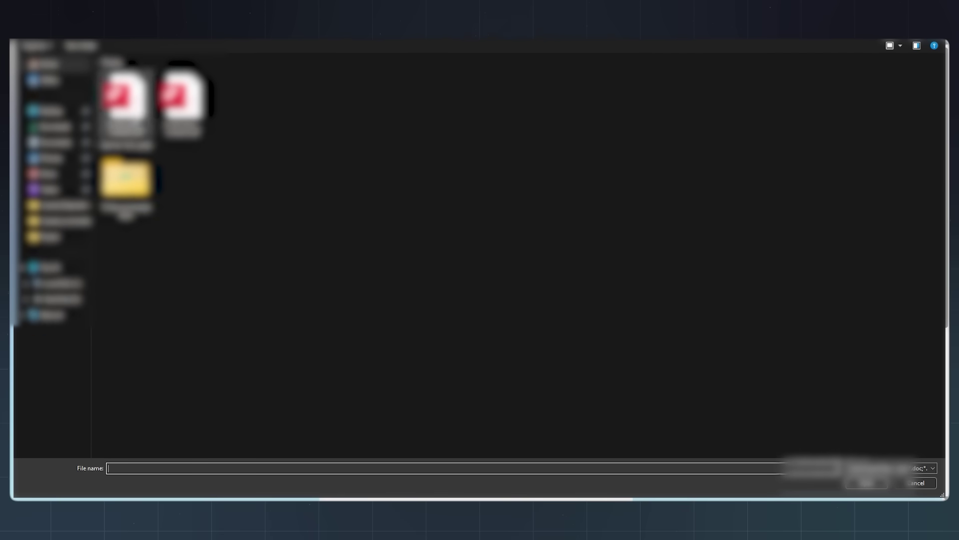
{"action": "left_click", "coordinate": [863, 485]}
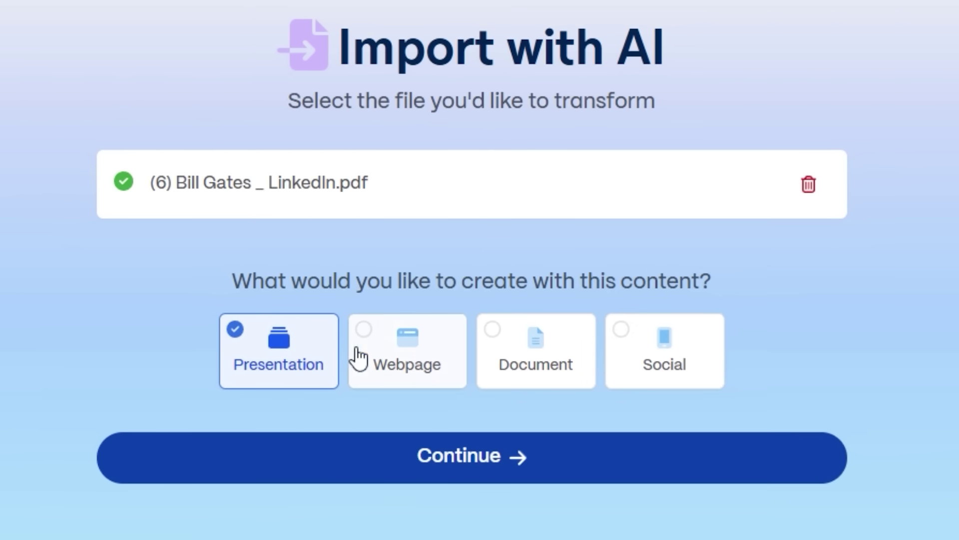
{"action": "left_click", "coordinate": [619, 474]}
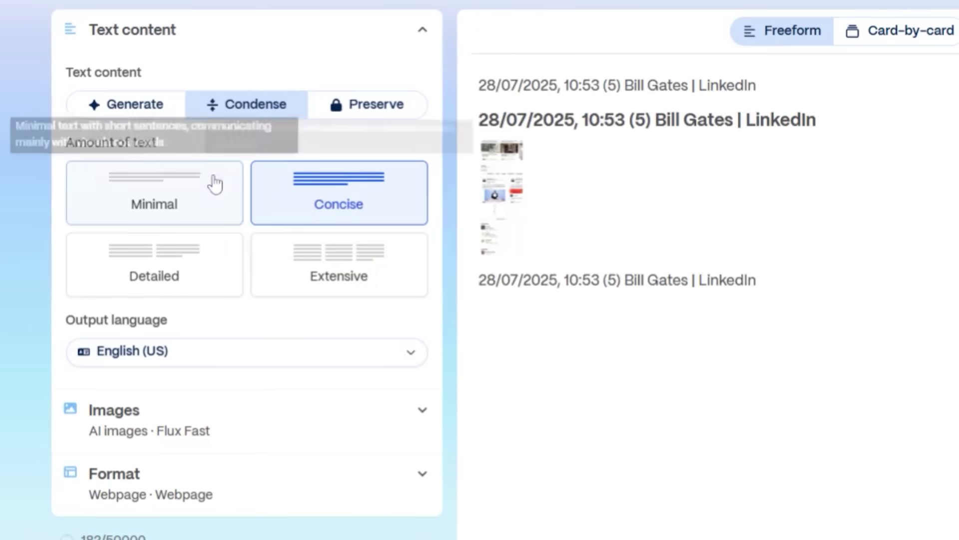
Step: Set Amount of text to Minimal and Text content to Generate
{"action": "left_click", "coordinate": [188, 176]}
{"action": "left_click", "coordinate": [132, 120]}
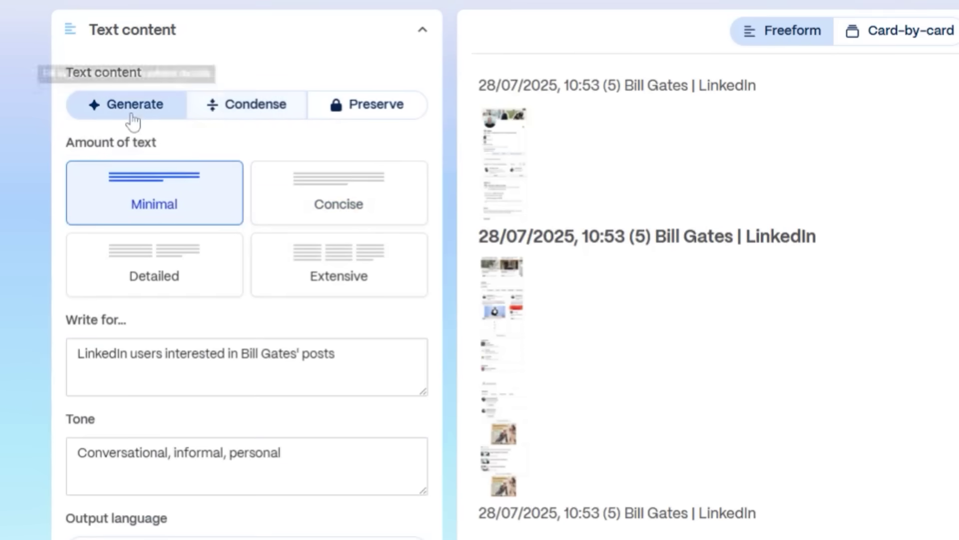
{"action": "scroll", "coordinate": [323, 514], "scroll_direction": "down", "scroll_amount": 2}
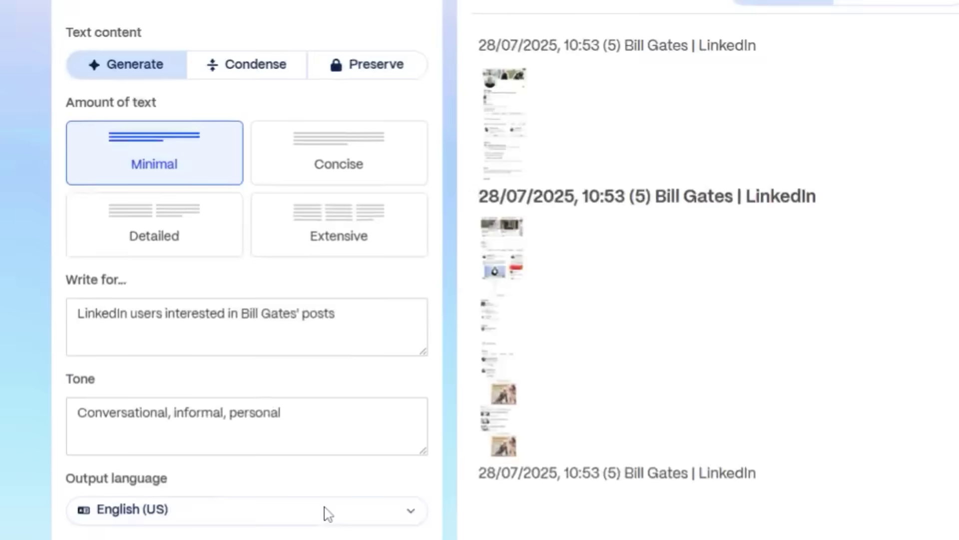
{"action": "scroll", "coordinate": [323, 514], "scroll_direction": "down", "scroll_amount": 3}
{"action": "scroll", "coordinate": [360, 499], "scroll_direction": "up", "scroll_amount": 2}
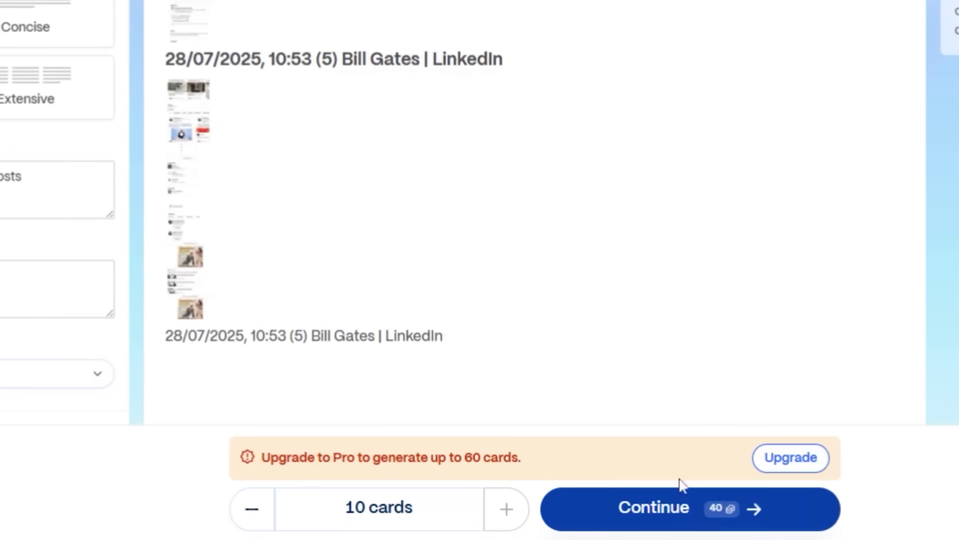
{"action": "left_click", "coordinate": [707, 512]}
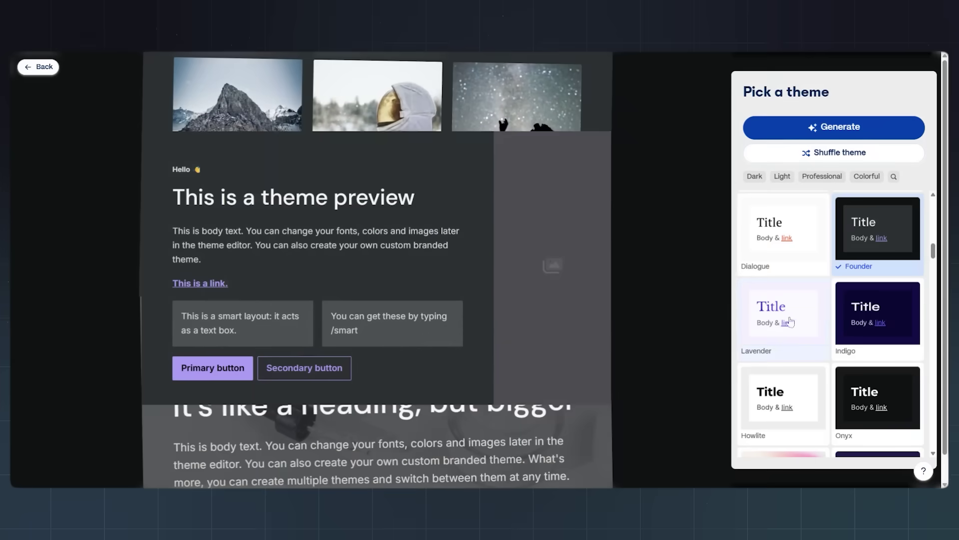
Step: Preview the Lavender, Indigo, Wine and Basic Dark themes, then pick Blue Steel
{"action": "left_click", "coordinate": [813, 308]}
{"action": "left_click", "coordinate": [904, 304]}
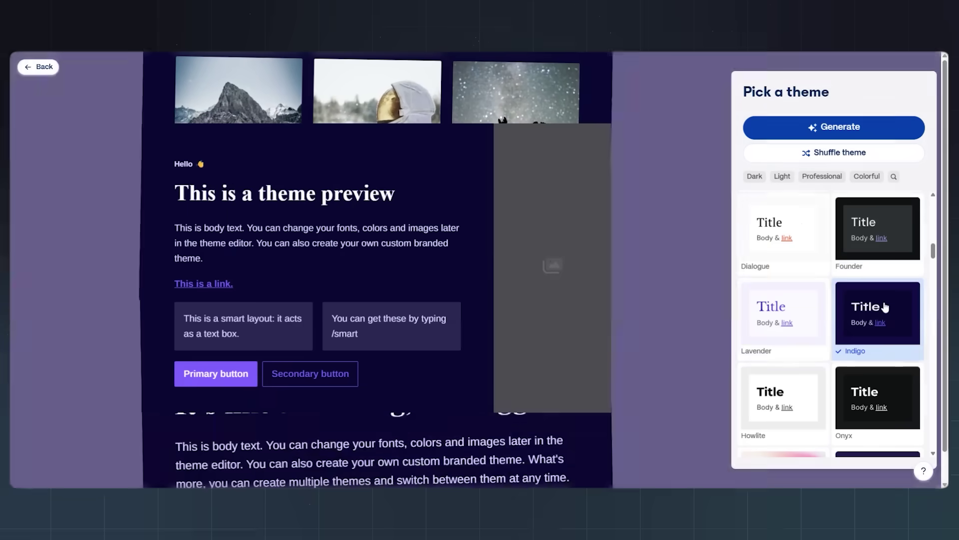
{"action": "scroll", "coordinate": [825, 323], "scroll_direction": "down", "scroll_amount": 3}
{"action": "scroll", "coordinate": [805, 333], "scroll_direction": "down", "scroll_amount": 3}
{"action": "scroll", "coordinate": [805, 332], "scroll_direction": "down", "scroll_amount": 3}
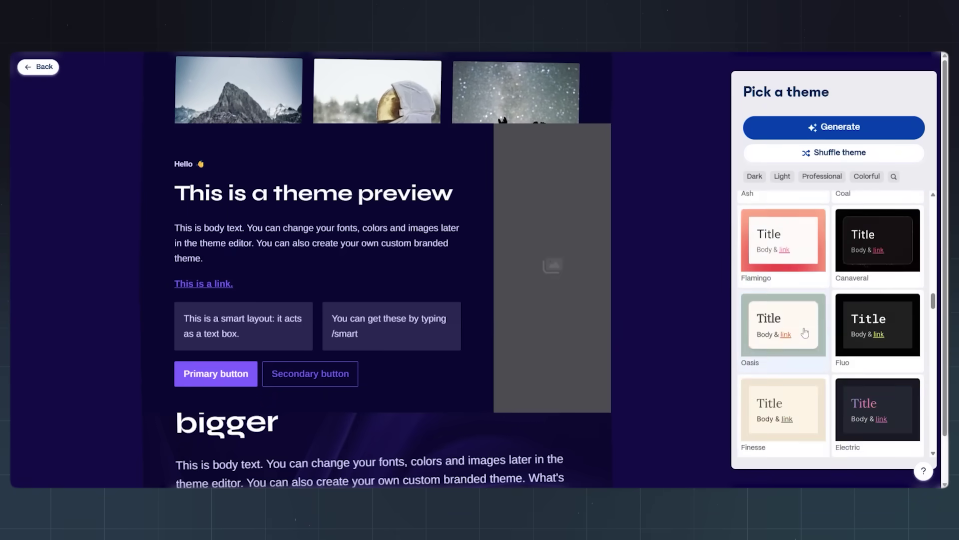
{"action": "scroll", "coordinate": [805, 332], "scroll_direction": "down", "scroll_amount": 3}
{"action": "scroll", "coordinate": [804, 332], "scroll_direction": "down", "scroll_amount": 3}
{"action": "scroll", "coordinate": [805, 333], "scroll_direction": "down", "scroll_amount": 3}
{"action": "scroll", "coordinate": [805, 332], "scroll_direction": "down", "scroll_amount": 3}
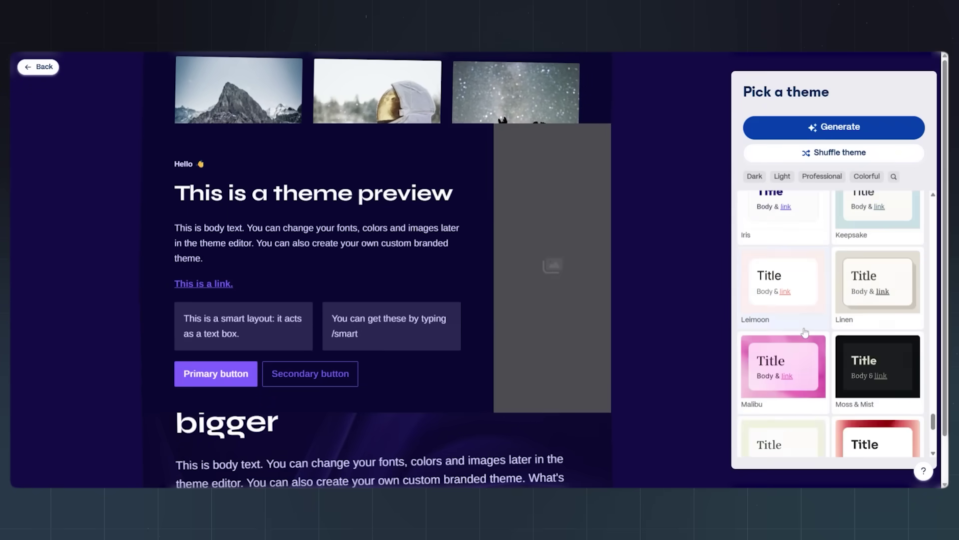
{"action": "scroll", "coordinate": [805, 332], "scroll_direction": "down", "scroll_amount": 3}
{"action": "left_click", "coordinate": [877, 282]}
{"action": "left_click", "coordinate": [894, 364]}
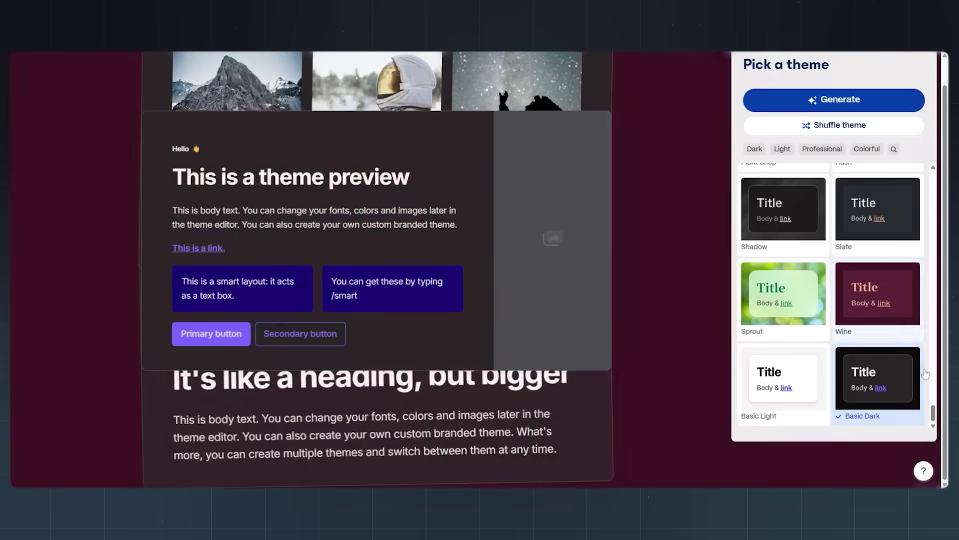
{"action": "mouse_move", "coordinate": [933, 401]}
{"action": "left_mouse_down"}
{"action": "mouse_move", "coordinate": [947, 268]}
{"action": "mouse_move", "coordinate": [939, 281]}
{"action": "left_mouse_up"}
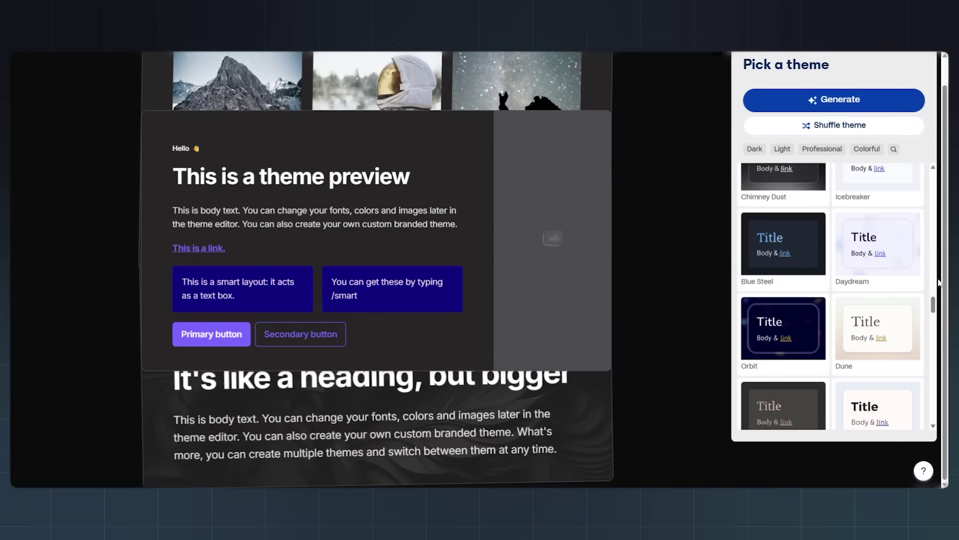
{"action": "left_click", "coordinate": [812, 273]}
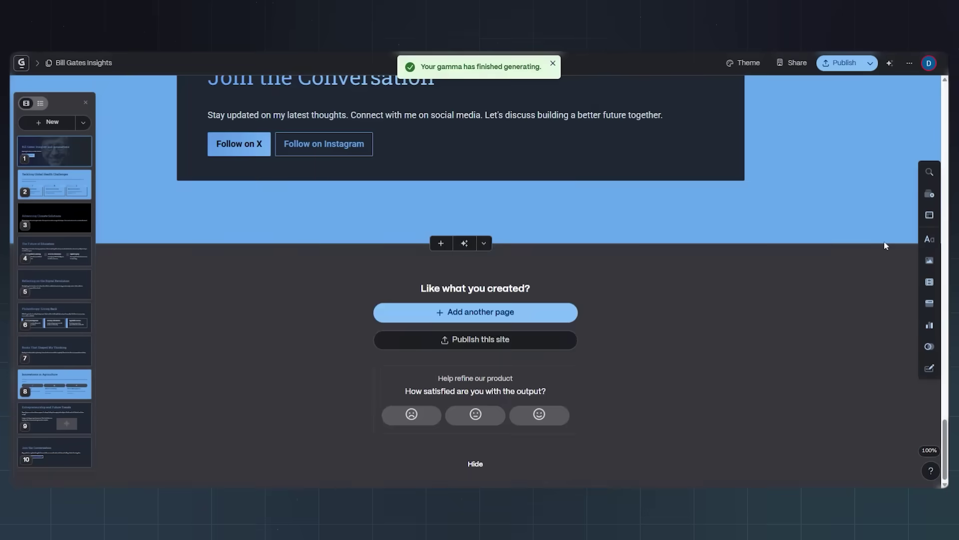
{"action": "scroll", "coordinate": [873, 200], "scroll_direction": "down", "scroll_amount": 1}
{"action": "scroll", "coordinate": [875, 206], "scroll_direction": "down", "scroll_amount": 1}
{"action": "scroll", "coordinate": [877, 217], "scroll_direction": "down", "scroll_amount": 2}
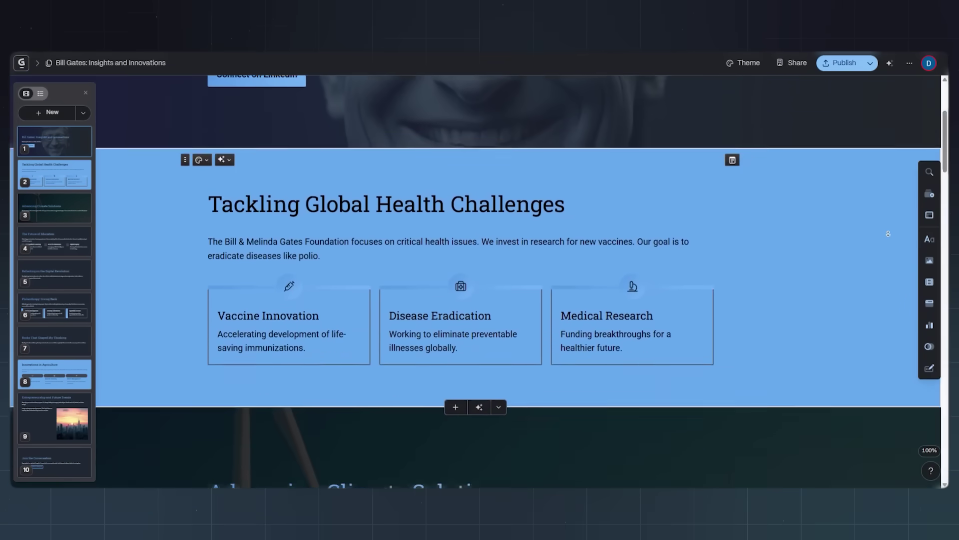
{"action": "scroll", "coordinate": [881, 227], "scroll_direction": "down", "scroll_amount": 1}
{"action": "scroll", "coordinate": [880, 226], "scroll_direction": "down", "scroll_amount": 3}
{"action": "scroll", "coordinate": [882, 224], "scroll_direction": "down", "scroll_amount": 3}
{"action": "scroll", "coordinate": [884, 219], "scroll_direction": "down", "scroll_amount": 3}
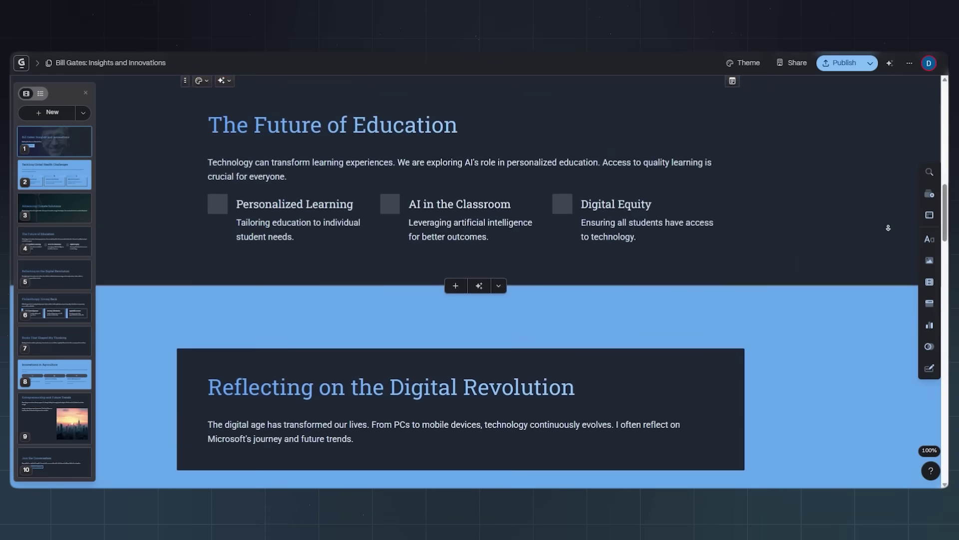
{"action": "scroll", "coordinate": [887, 215], "scroll_direction": "down", "scroll_amount": 1}
{"action": "scroll", "coordinate": [887, 217], "scroll_direction": "down", "scroll_amount": 1}
{"action": "scroll", "coordinate": [888, 221], "scroll_direction": "down", "scroll_amount": 1}
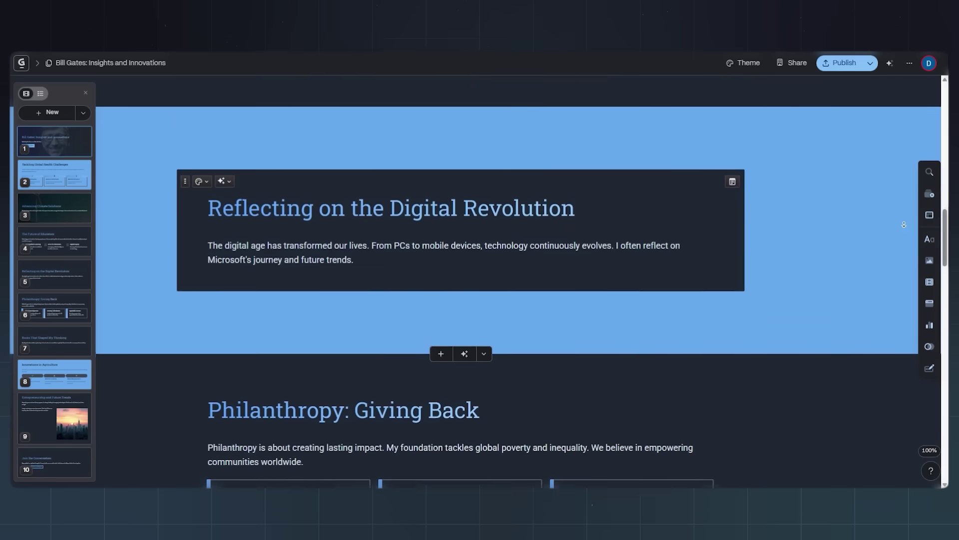
{"action": "scroll", "coordinate": [888, 233], "scroll_direction": "down", "scroll_amount": 2}
{"action": "scroll", "coordinate": [889, 233], "scroll_direction": "down", "scroll_amount": 2}
{"action": "scroll", "coordinate": [881, 225], "scroll_direction": "down", "scroll_amount": 2}
{"action": "scroll", "coordinate": [885, 225], "scroll_direction": "down", "scroll_amount": 2}
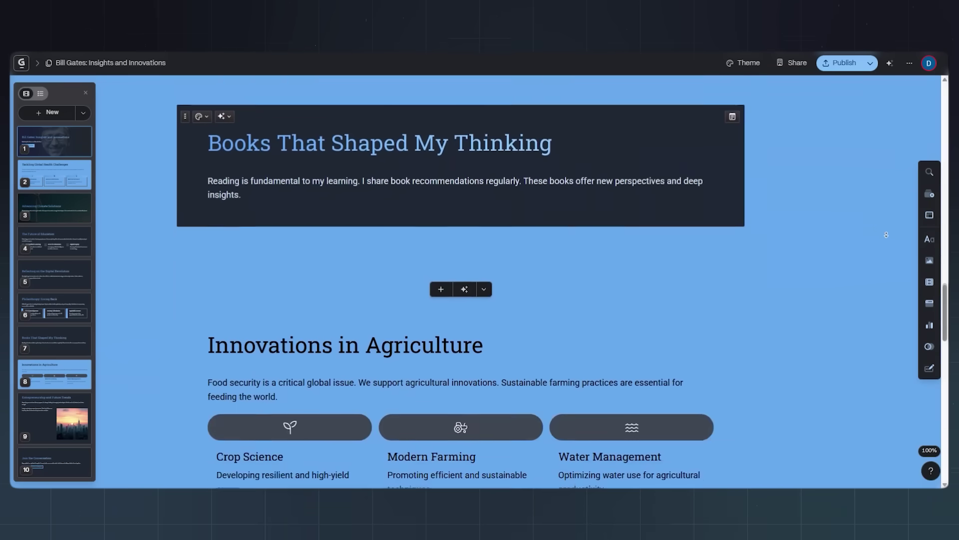
{"action": "scroll", "coordinate": [884, 235], "scroll_direction": "down", "scroll_amount": 2}
{"action": "scroll", "coordinate": [884, 235], "scroll_direction": "down", "scroll_amount": 3}
{"action": "scroll", "coordinate": [885, 235], "scroll_direction": "down", "scroll_amount": 3}
{"action": "scroll", "coordinate": [885, 234], "scroll_direction": "down", "scroll_amount": 3}
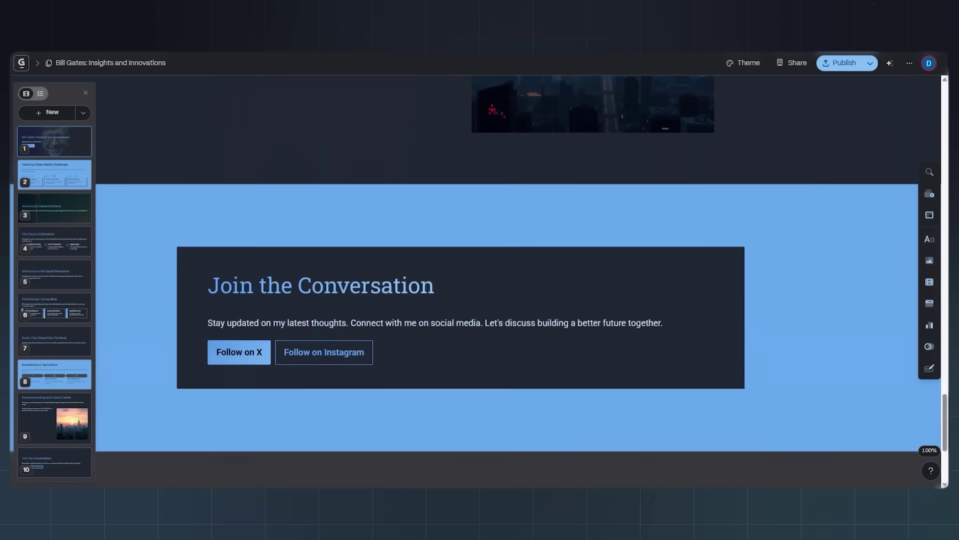
{"action": "scroll", "coordinate": [885, 235], "scroll_direction": "down", "scroll_amount": 3}
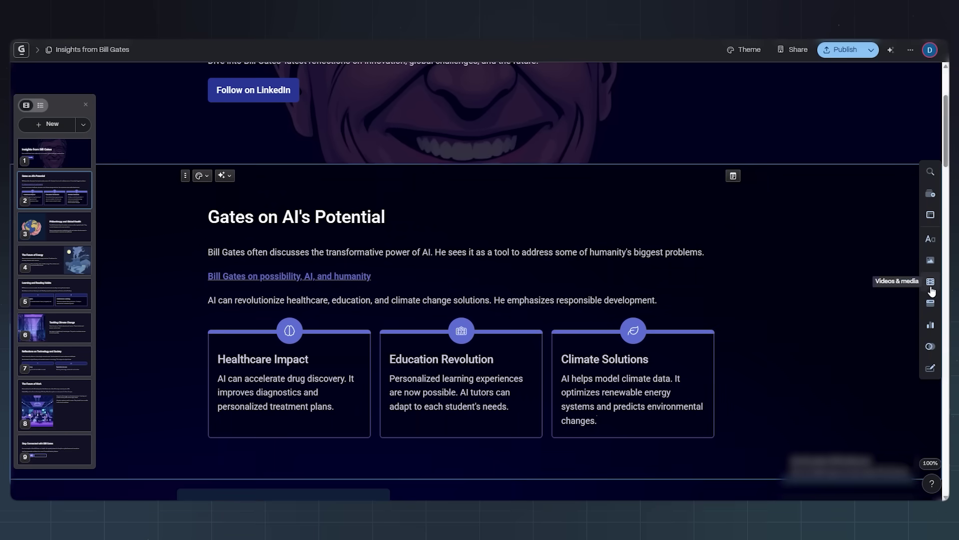
Step: Add a card below the intro and generate it from the prompt 'early life'
{"action": "left_click", "coordinate": [930, 281]}
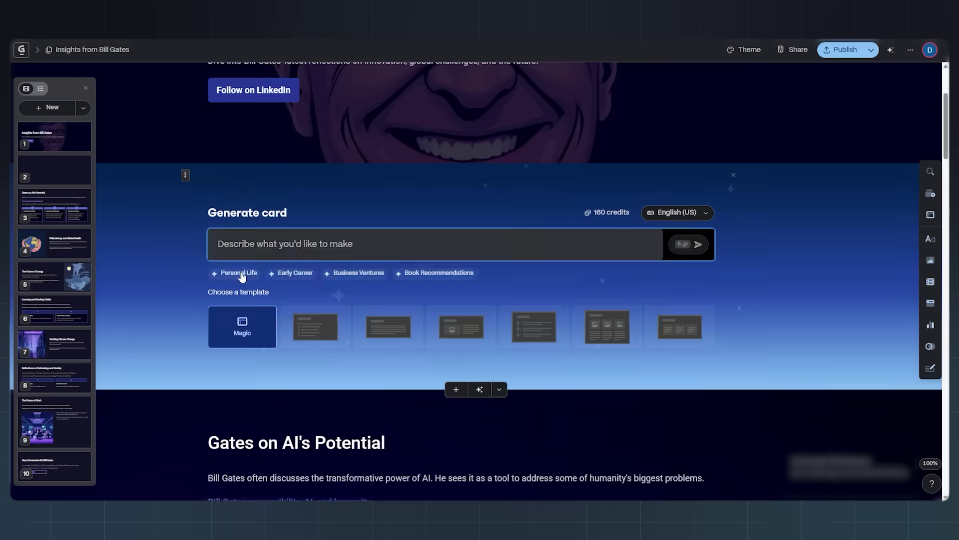
{"action": "scroll", "coordinate": [778, 216], "scroll_direction": "down", "scroll_amount": 3}
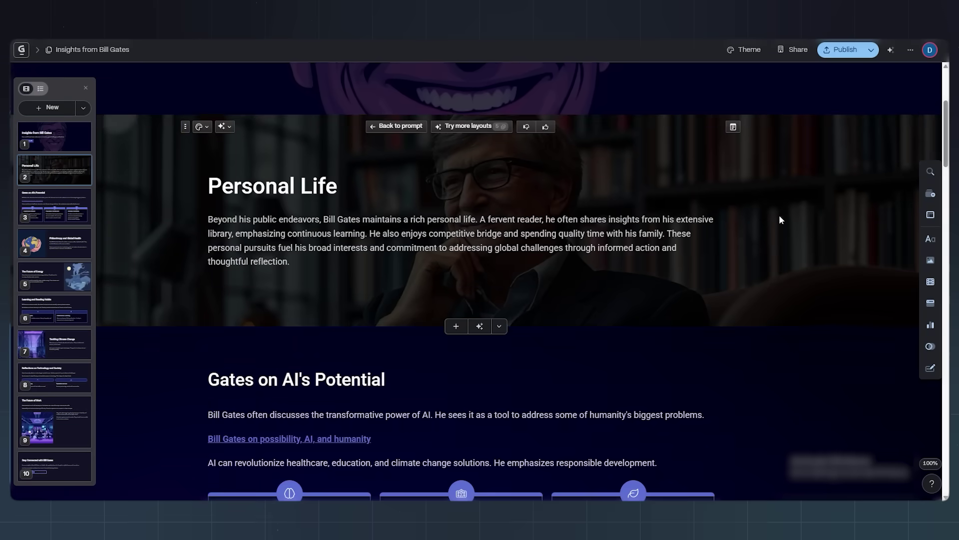
{"action": "left_click", "coordinate": [364, 293]}
{"action": "type", "text": "early life"}
{"action": "key", "text": "Return"}
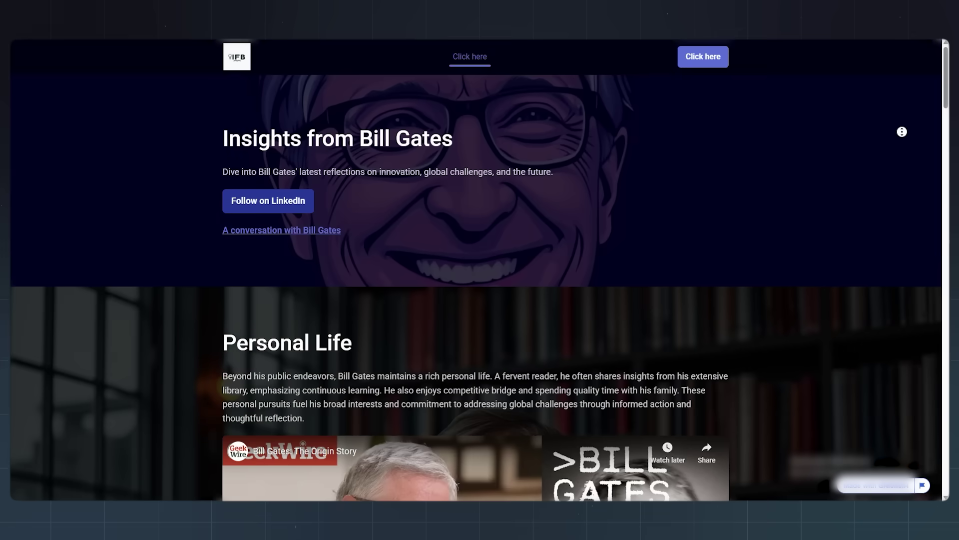
{"action": "scroll", "coordinate": [476, 285], "scroll_direction": "down", "scroll_amount": 1}
{"action": "scroll", "coordinate": [476, 285], "scroll_direction": "down", "scroll_amount": 1}
{"action": "scroll", "coordinate": [476, 284], "scroll_direction": "down", "scroll_amount": 1}
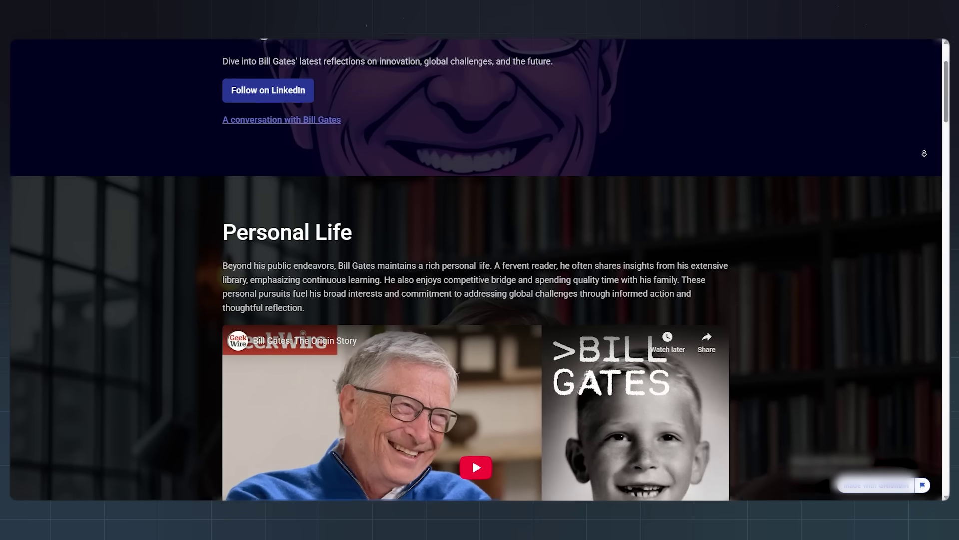
{"action": "scroll", "coordinate": [477, 285], "scroll_direction": "down", "scroll_amount": 1}
{"action": "scroll", "coordinate": [919, 154], "scroll_direction": "down", "scroll_amount": 1}
{"action": "scroll", "coordinate": [920, 153], "scroll_direction": "down", "scroll_amount": 1}
{"action": "scroll", "coordinate": [920, 154], "scroll_direction": "down", "scroll_amount": 1}
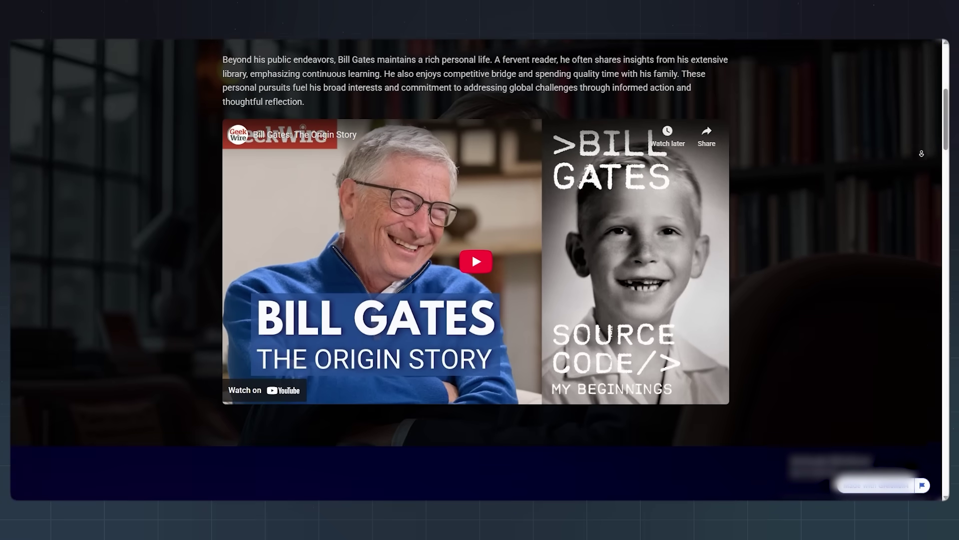